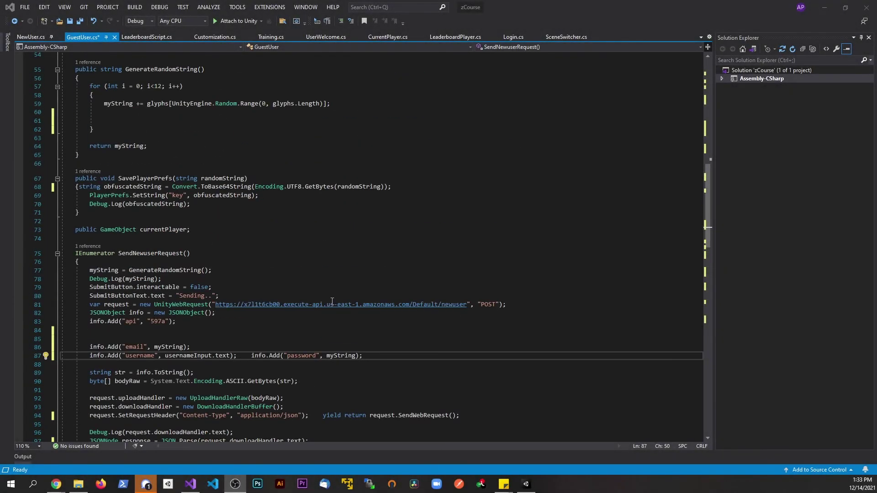
pyautogui.scroll(3, 353, 269)
pyautogui.scroll(2, 353, 269)
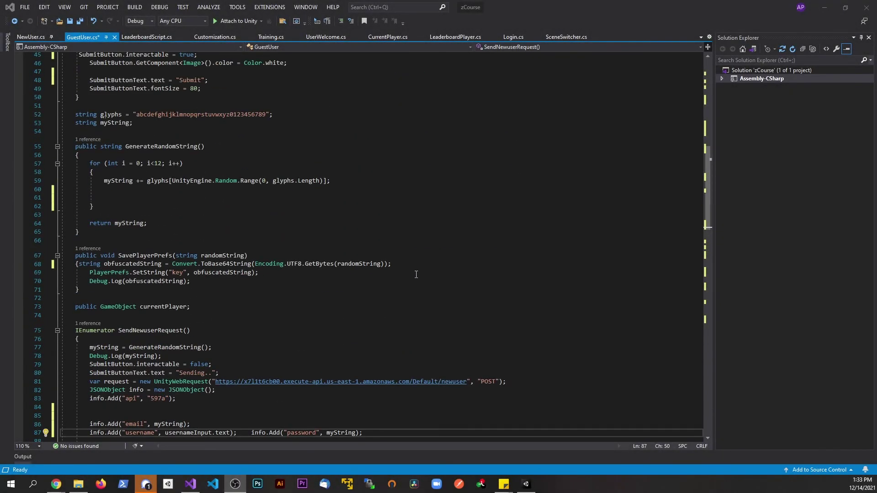
pyautogui.scroll(1, 403, 248)
pyautogui.scroll(3, 467, 203)
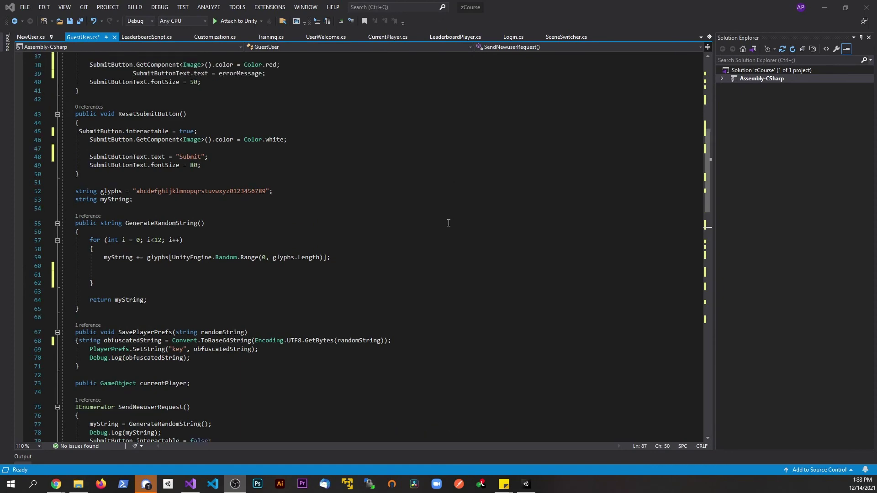
pyautogui.scroll(2, 438, 212)
pyautogui.scroll(3, 401, 226)
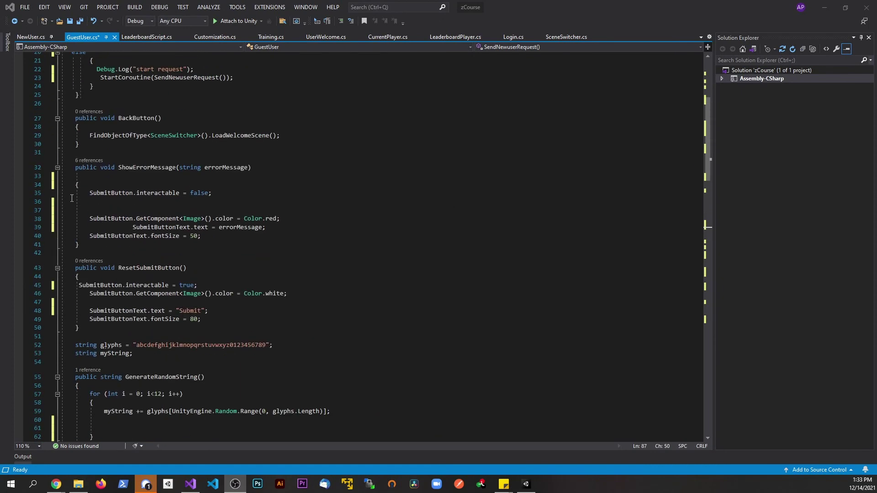
# - Join ShowErrorMessage's first statement onto its opening-brace line, then move to the username length check
pyautogui.moveTo(212, 193); pyautogui.dragTo(78, 198)
pyautogui.press('Delete')
pyautogui.scroll(4, 353, 240)
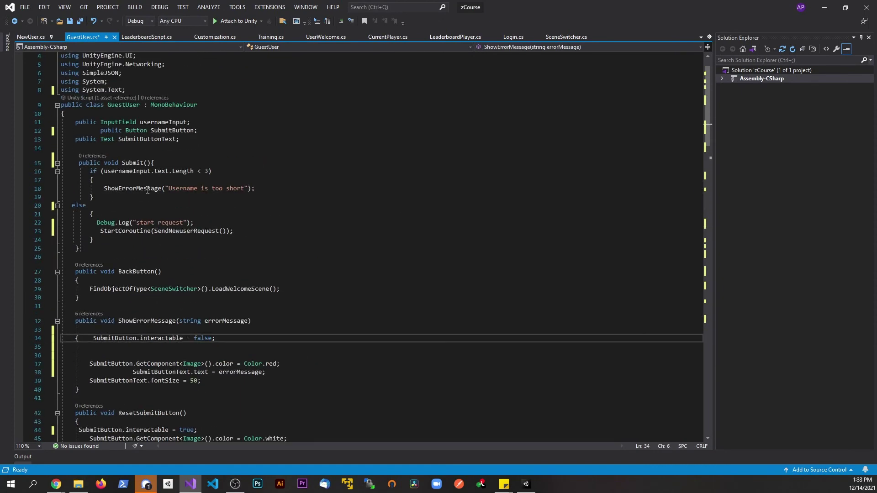
pyautogui.scroll(3, 353, 240)
pyautogui.click(73, 205)
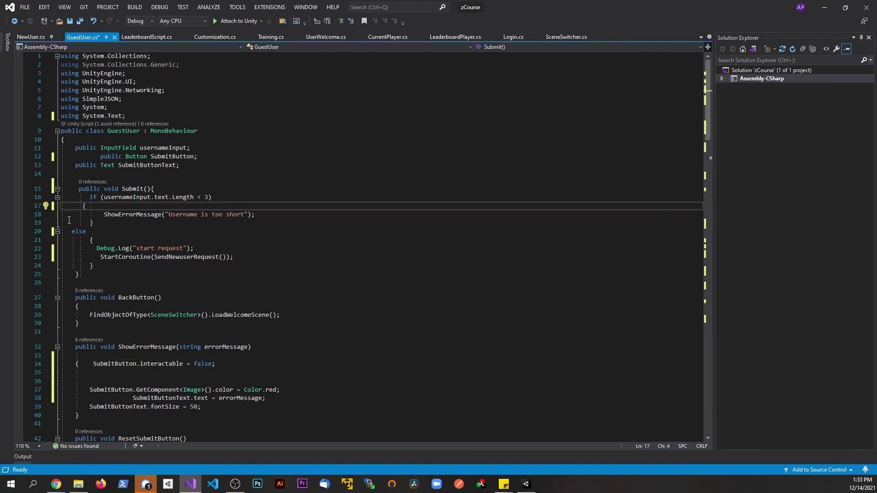
pyautogui.scroll(-3, 123, 282)
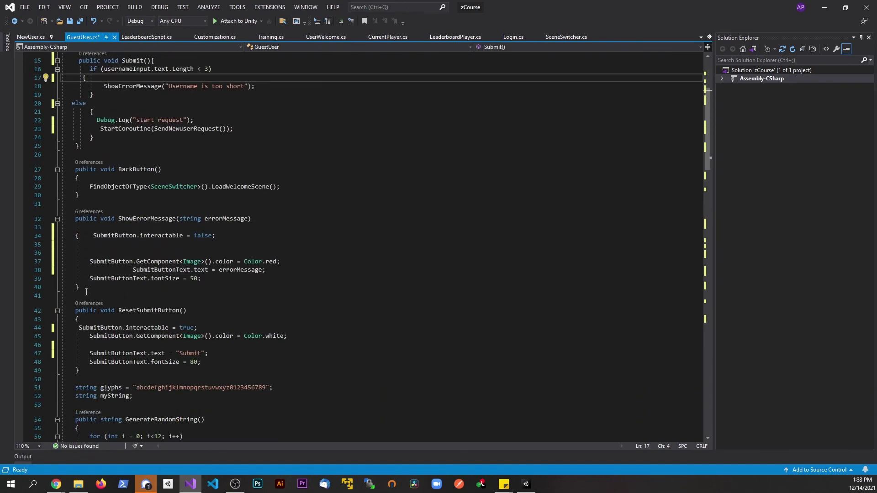
pyautogui.scroll(-4, 123, 281)
pyautogui.scroll(-3, 124, 282)
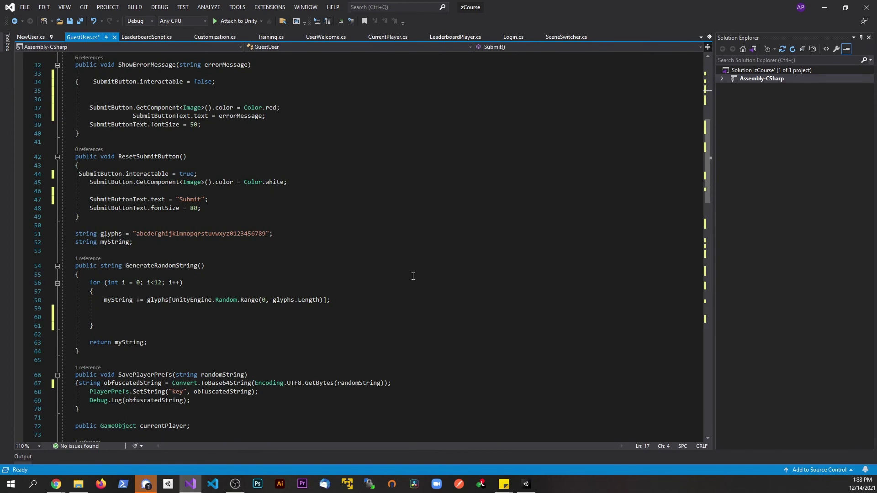
# - Apply Format Document (Ctrl+K, Ctrl+D) to the entire GuestUser script and inspect the result
pyautogui.hotkey('ctrl', 'a')
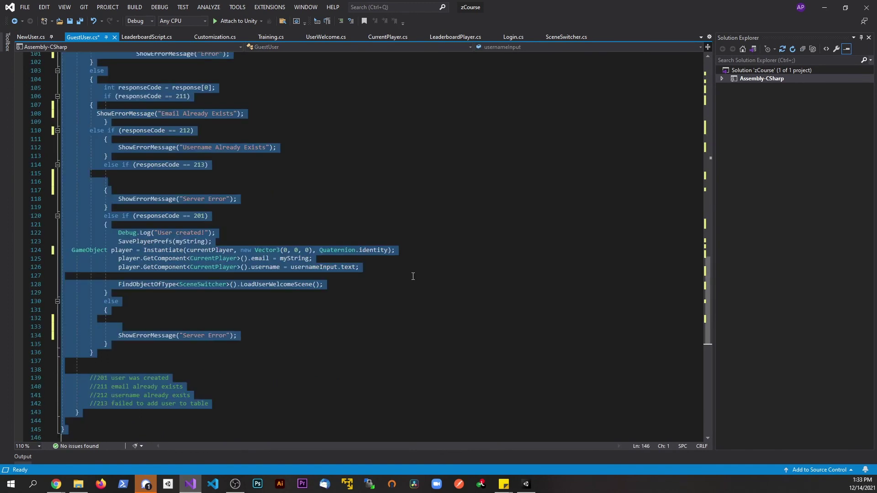
pyautogui.hotkey('ctrl', 'k')
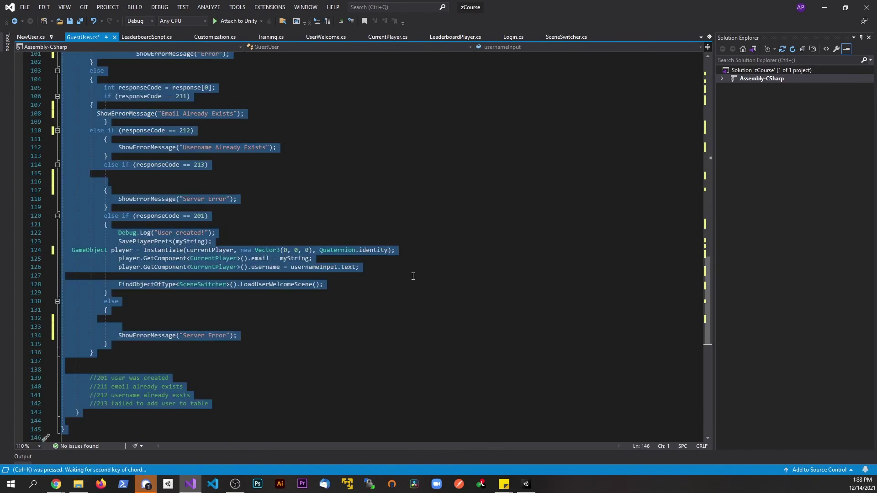
pyautogui.hotkey('ctrl', 'd')
pyautogui.scroll(5, 385, 252)
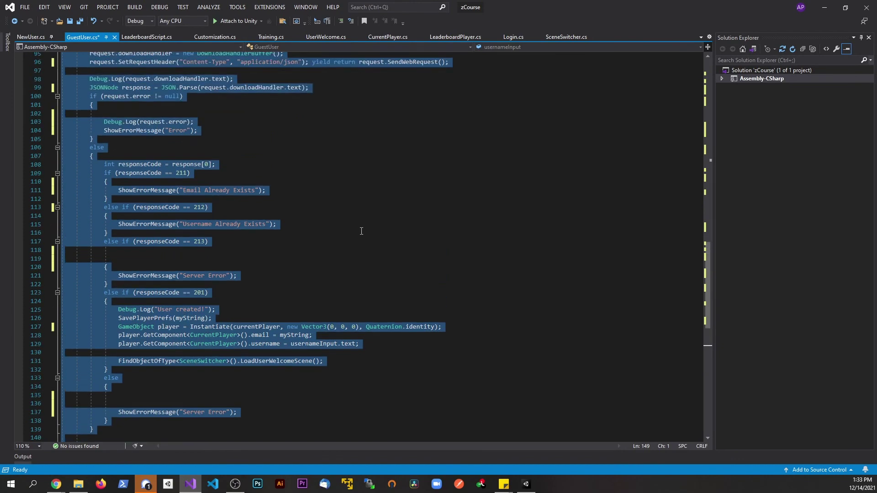
pyautogui.click(411, 232)
pyautogui.scroll(4, 343, 206)
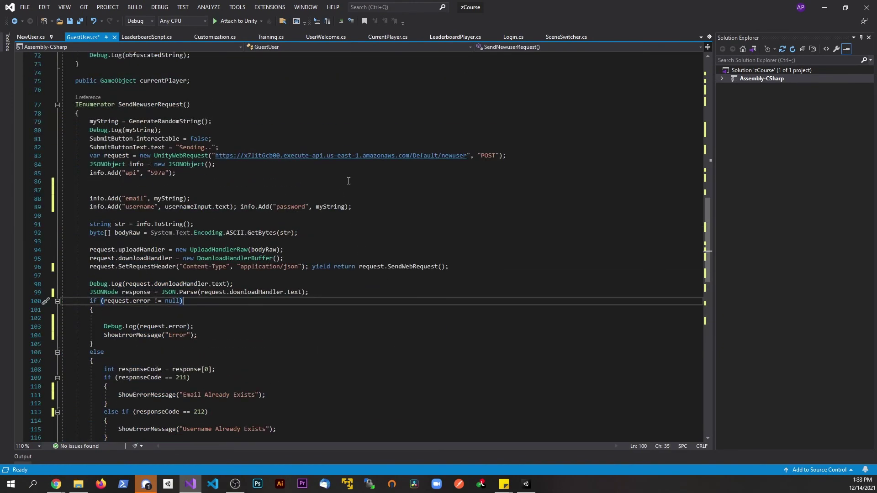
# - Undo the formatting, then reselect all code and reapply the format command
pyautogui.hotkey('ctrl', 'z')
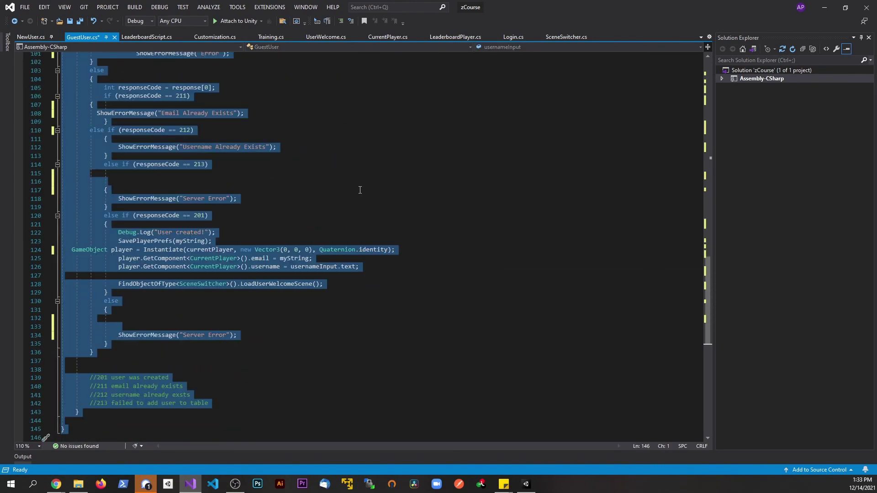
pyautogui.hotkey('ctrl', 'z')
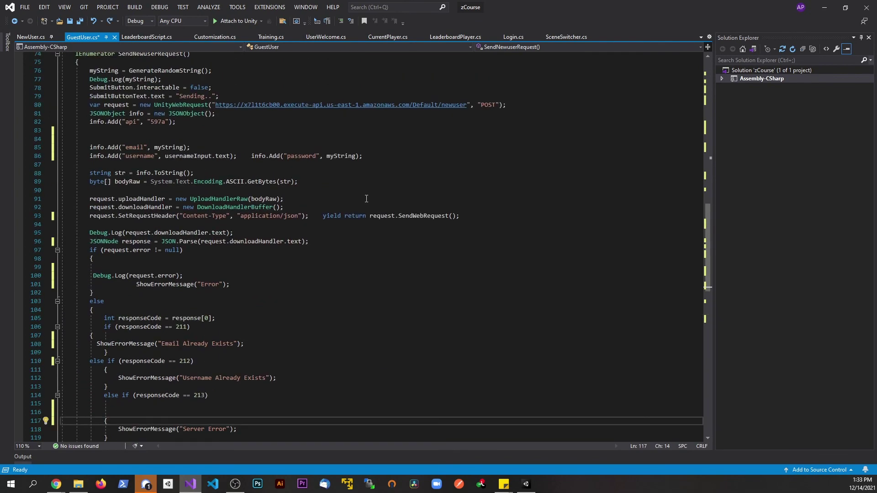
pyautogui.hotkey('ctrl', 'a')
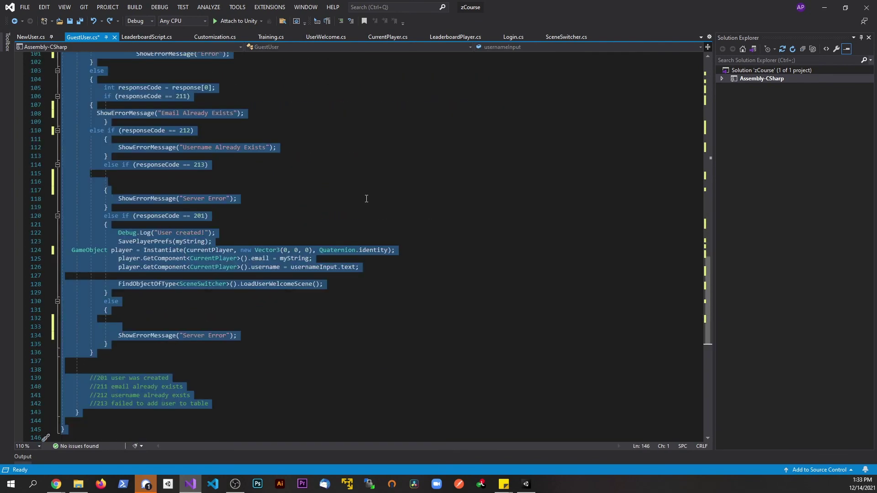
pyautogui.hotkey('ctrl', 'f')
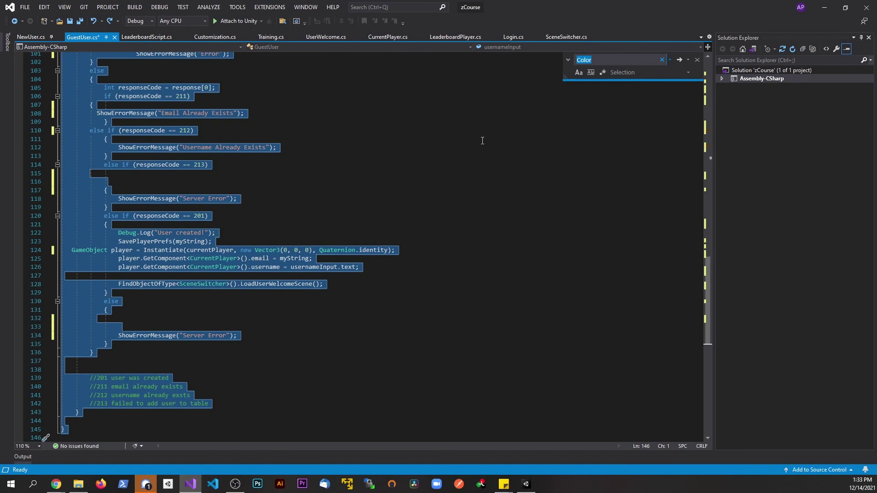
pyautogui.click(698, 59)
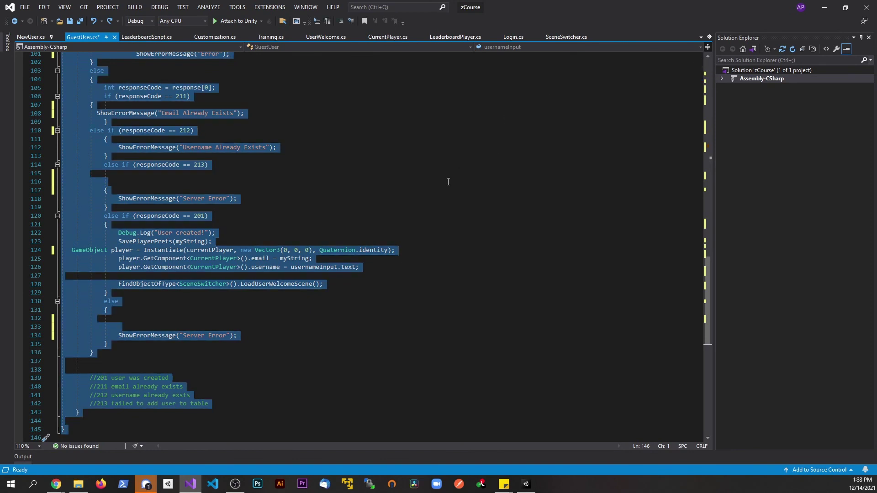
pyautogui.hotkey('ctrl', 'k')
pyautogui.hotkey('ctrl', 'f')
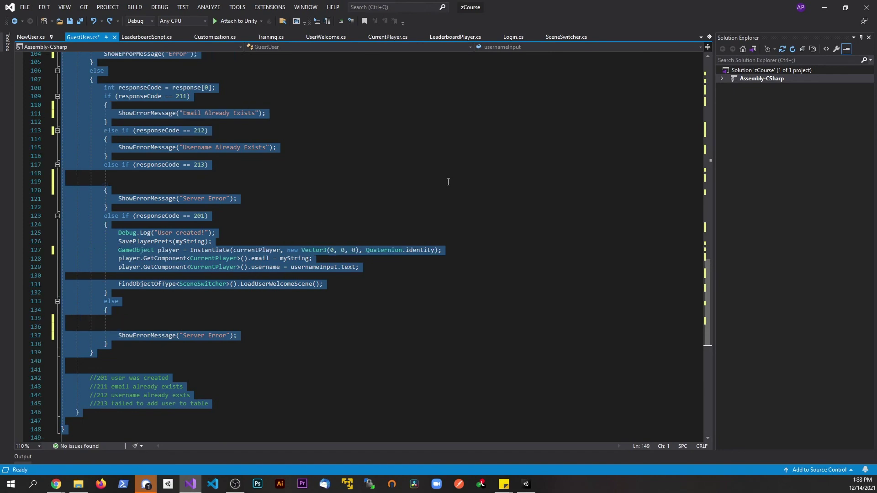
# - Delete the empty line 37 inside ShowErrorMessage, leaving a single gap after the interactable line
pyautogui.click(448, 181)
pyautogui.scroll(6, 411, 182)
pyautogui.scroll(5, 396, 179)
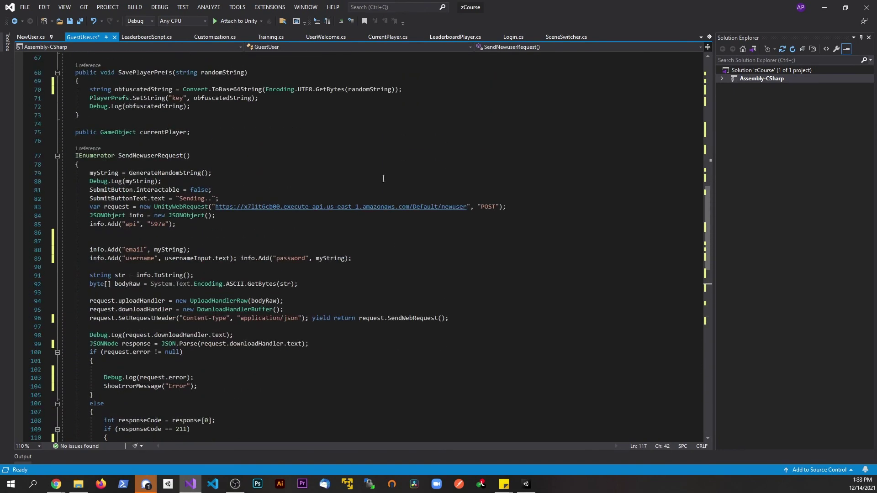
pyautogui.scroll(5, 274, 205)
pyautogui.scroll(3, 133, 259)
pyautogui.scroll(3, 113, 253)
pyautogui.scroll(3, 137, 250)
pyautogui.scroll(2, 147, 248)
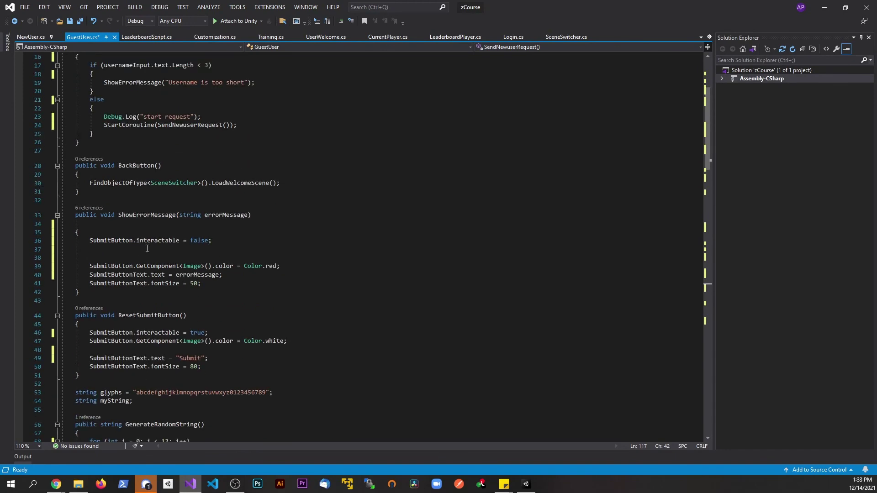
pyautogui.click(137, 249)
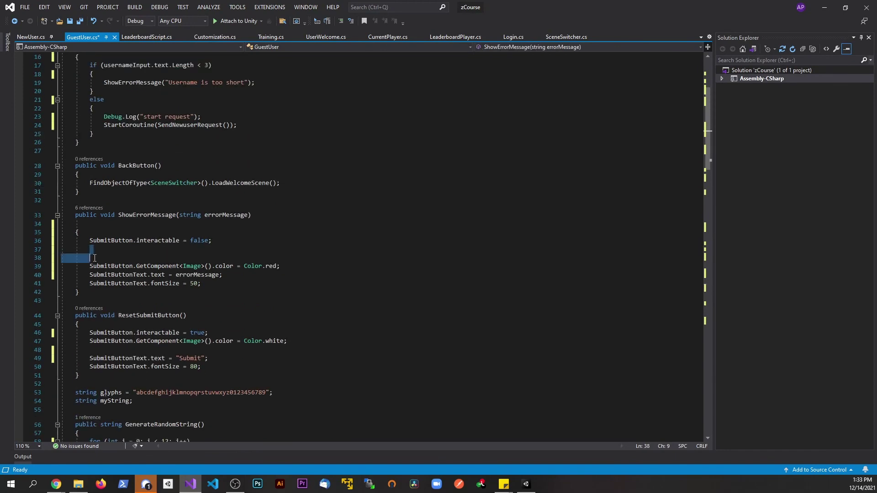
pyautogui.click(44, 250)
pyautogui.press('BackSpace')
pyautogui.scroll(3, 135, 250)
pyautogui.scroll(3, 135, 250)
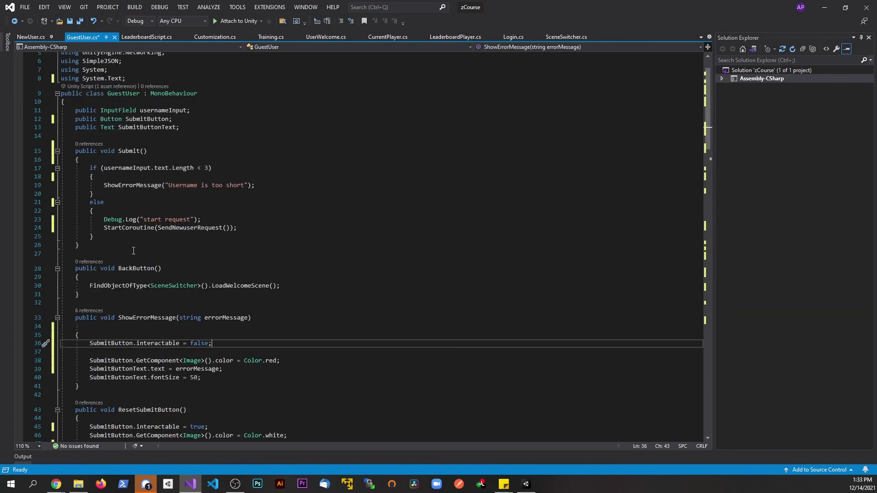
pyautogui.scroll(2, 135, 249)
pyautogui.scroll(-2, 135, 250)
pyautogui.scroll(-3, 150, 253)
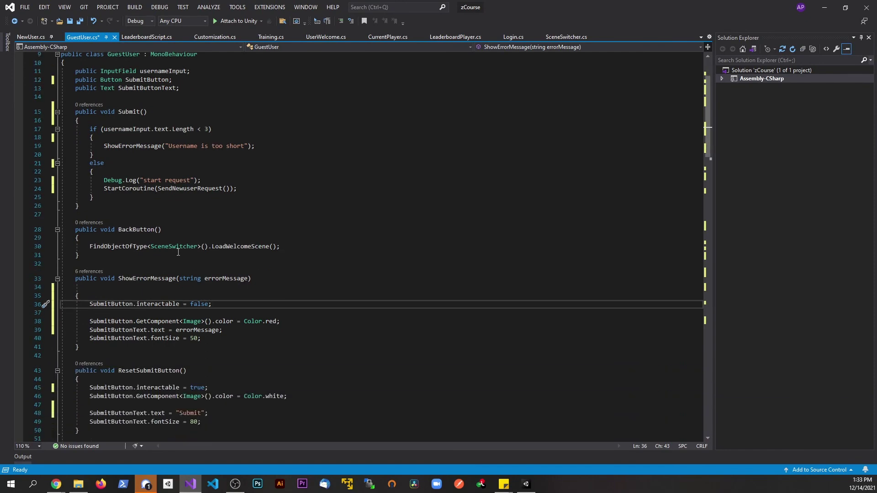
pyautogui.scroll(-3, 173, 255)
pyautogui.scroll(-2, 173, 256)
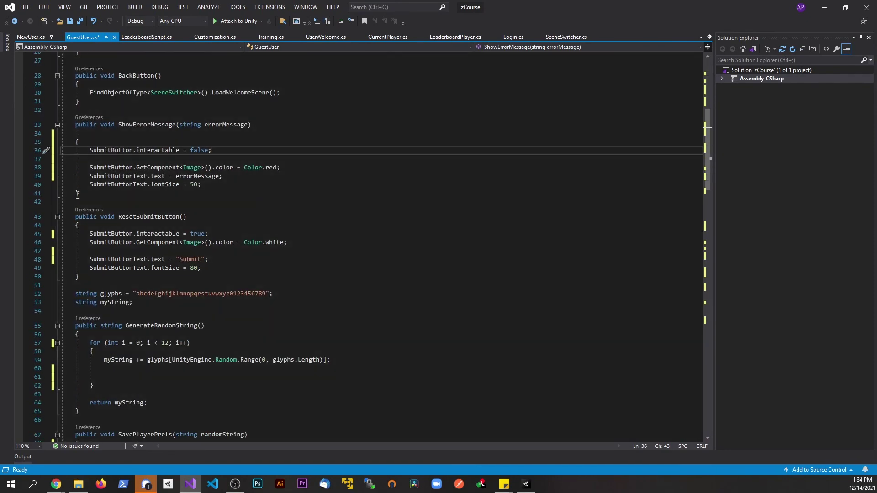
pyautogui.scroll(-2, 85, 243)
pyautogui.scroll(-3, 84, 243)
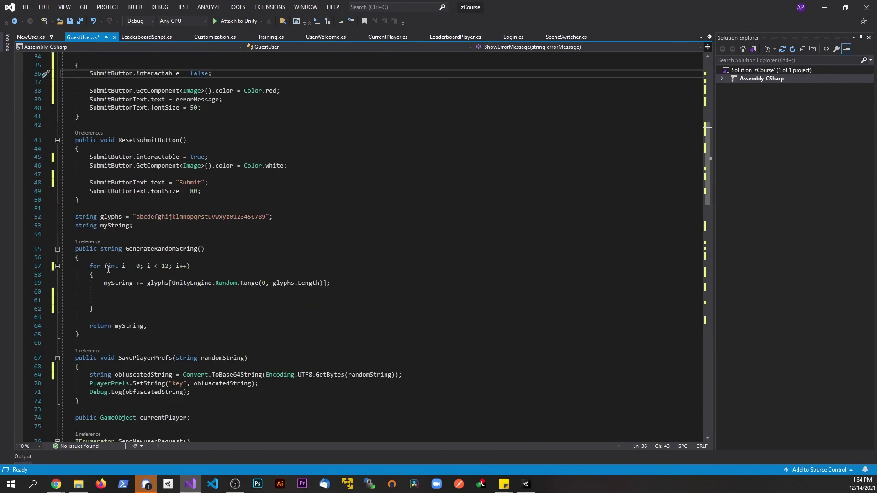
pyautogui.scroll(-3, 103, 261)
pyautogui.scroll(-3, 117, 281)
pyautogui.scroll(-4, 128, 303)
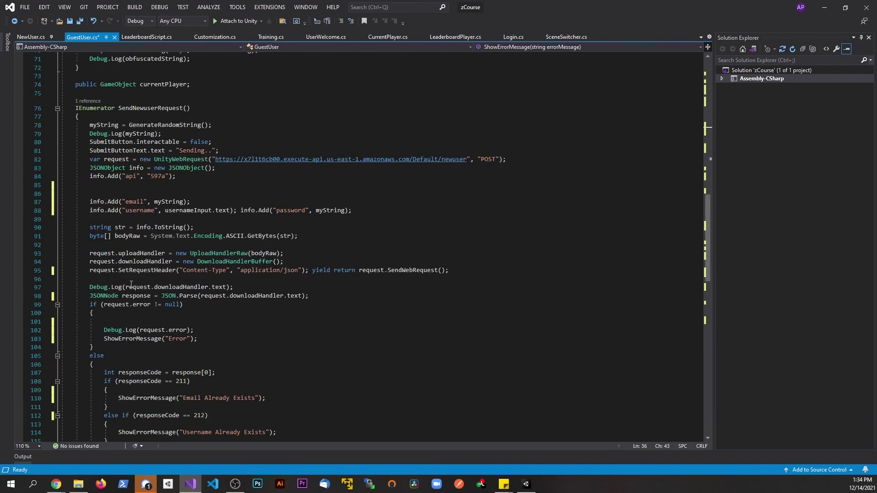